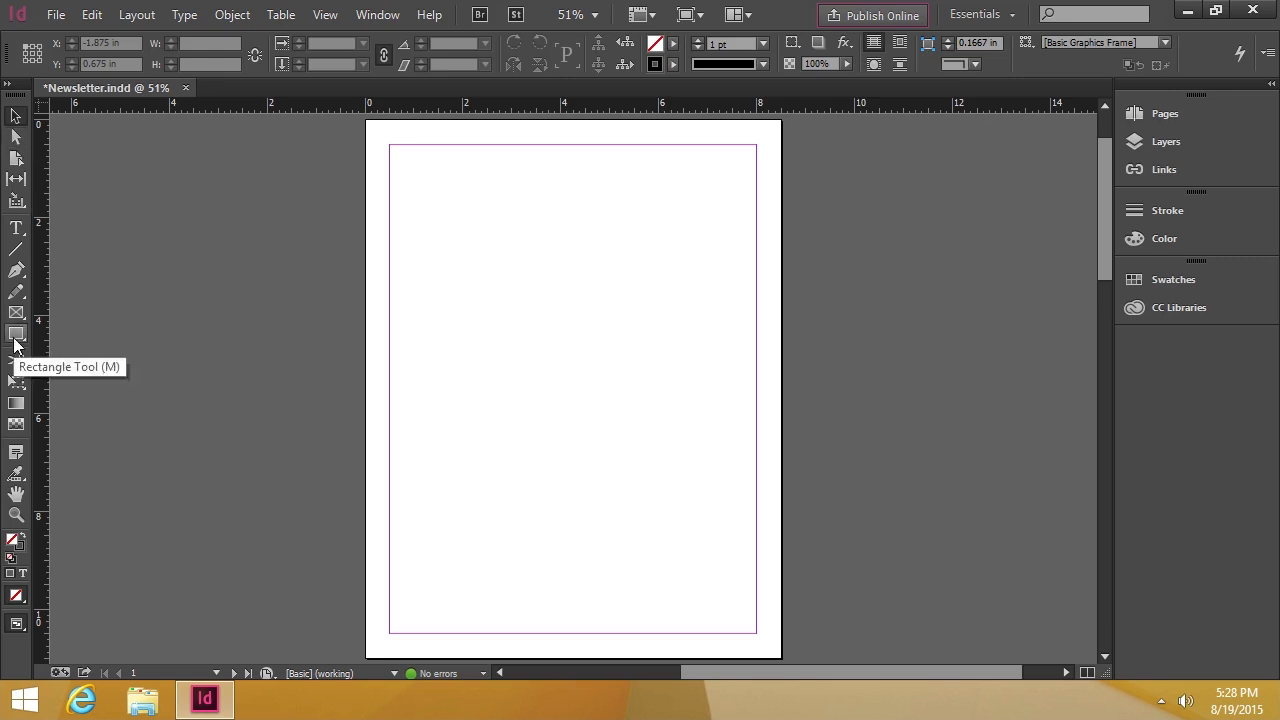
Step: Draw a rectangle in the middle of the page and resize it to about 6.175 × 5.25 in
{"action": "left_click", "coordinate": [15, 335]}
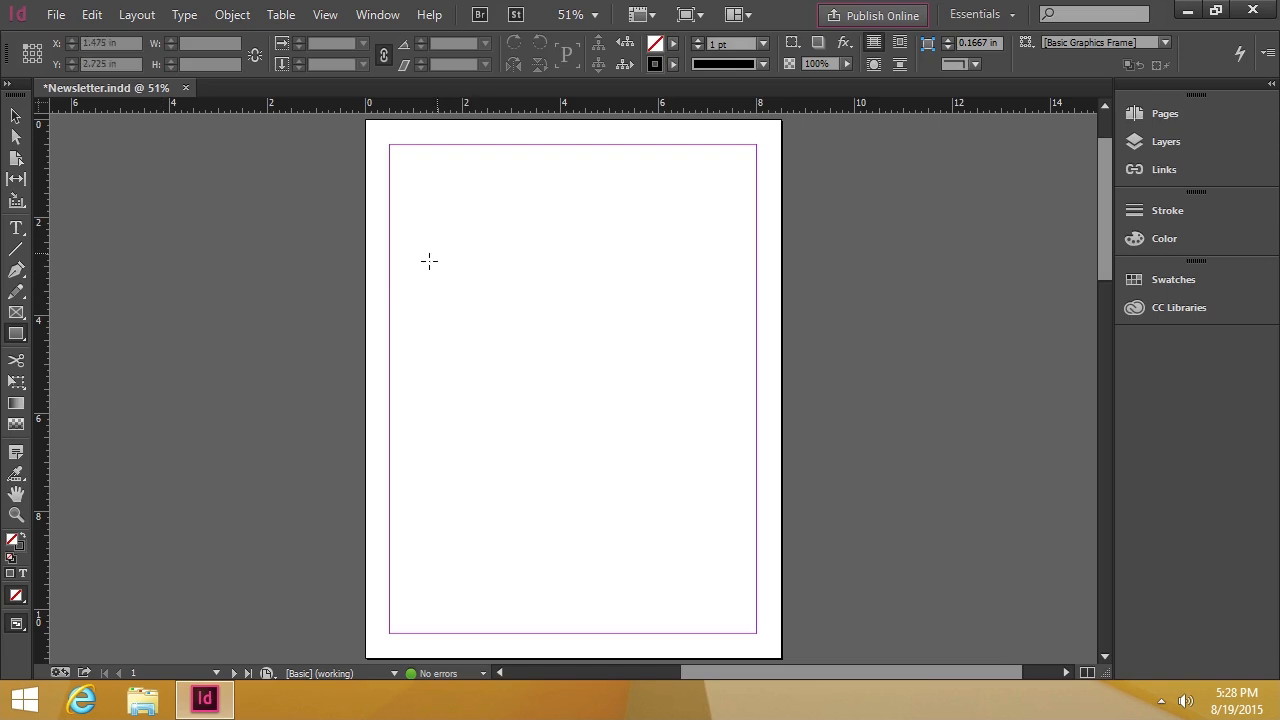
{"action": "left_click_drag", "start_coordinate": [422, 265], "coordinate": [721, 489]}
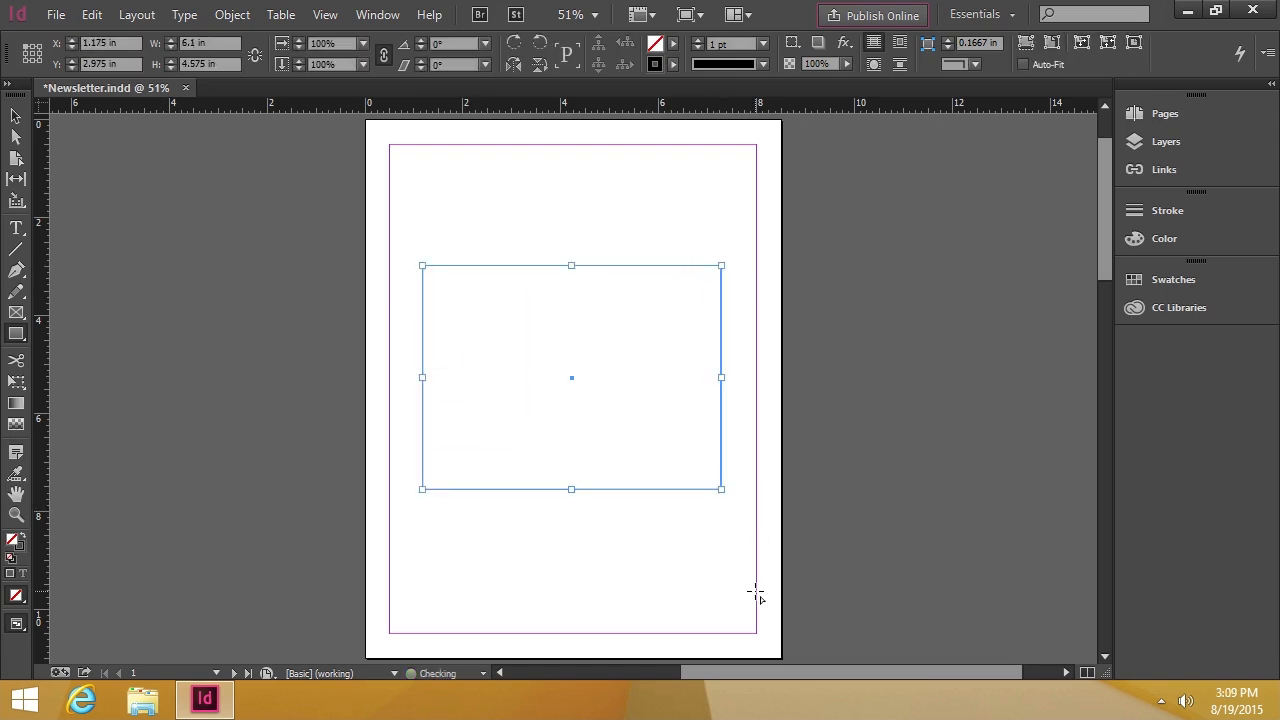
{"action": "left_click", "coordinate": [15, 116]}
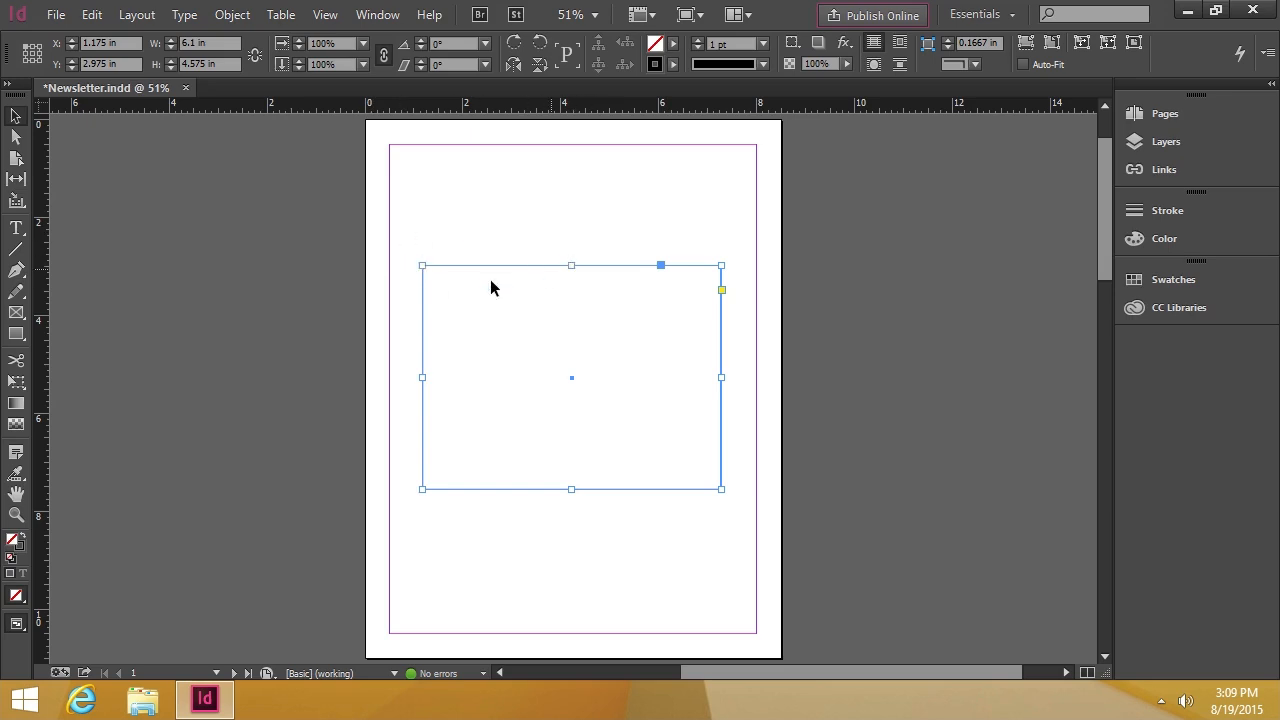
{"action": "left_click_drag", "start_coordinate": [422, 265], "coordinate": [424, 217]}
{"action": "left_click_drag", "start_coordinate": [572, 217], "coordinate": [572, 244]}
{"action": "mouse_move", "coordinate": [722, 489]}
{"action": "left_mouse_down"}
{"action": "mouse_move", "coordinate": [705, 538]}
{"action": "mouse_move", "coordinate": [700, 506]}
{"action": "mouse_move", "coordinate": [727, 501]}
{"action": "left_mouse_up"}
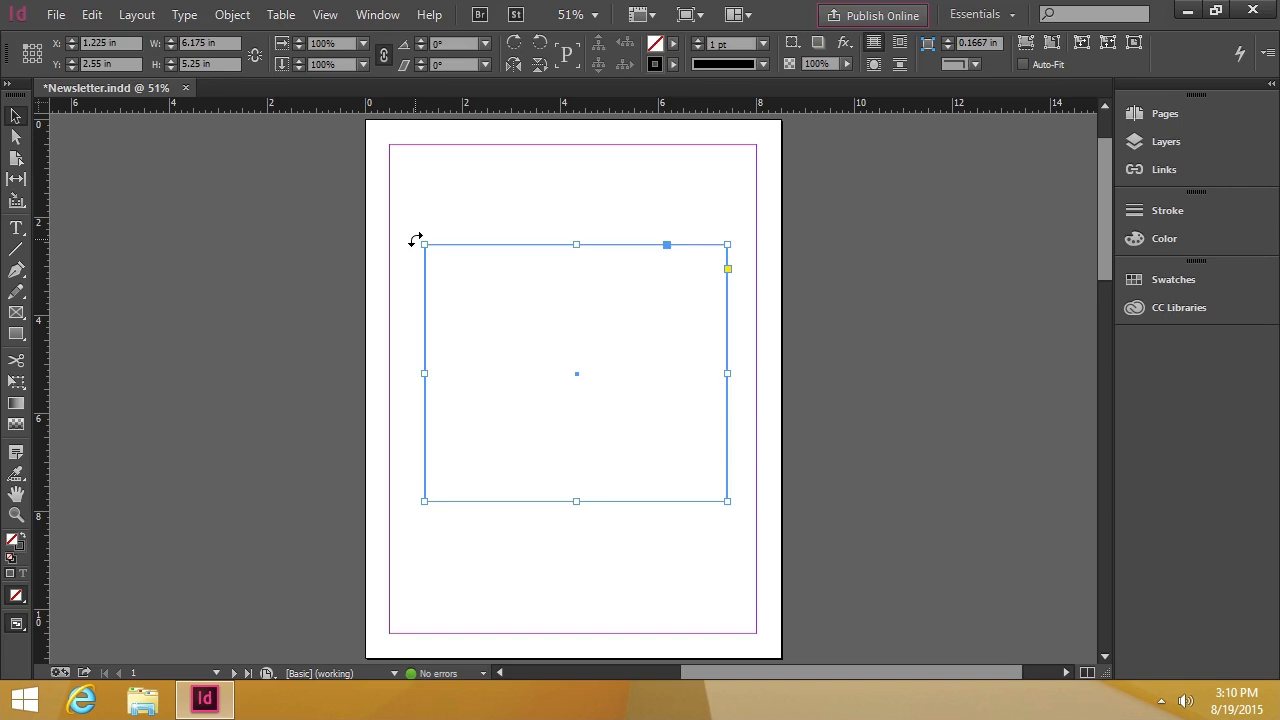
Step: Try rotating the rectangle about 49.5° counterclockwise, undo that, and move the rectangle up to about X 1.25 in, Y 2.125 in
{"action": "left_click_drag", "start_coordinate": [414, 240], "coordinate": [396, 416]}
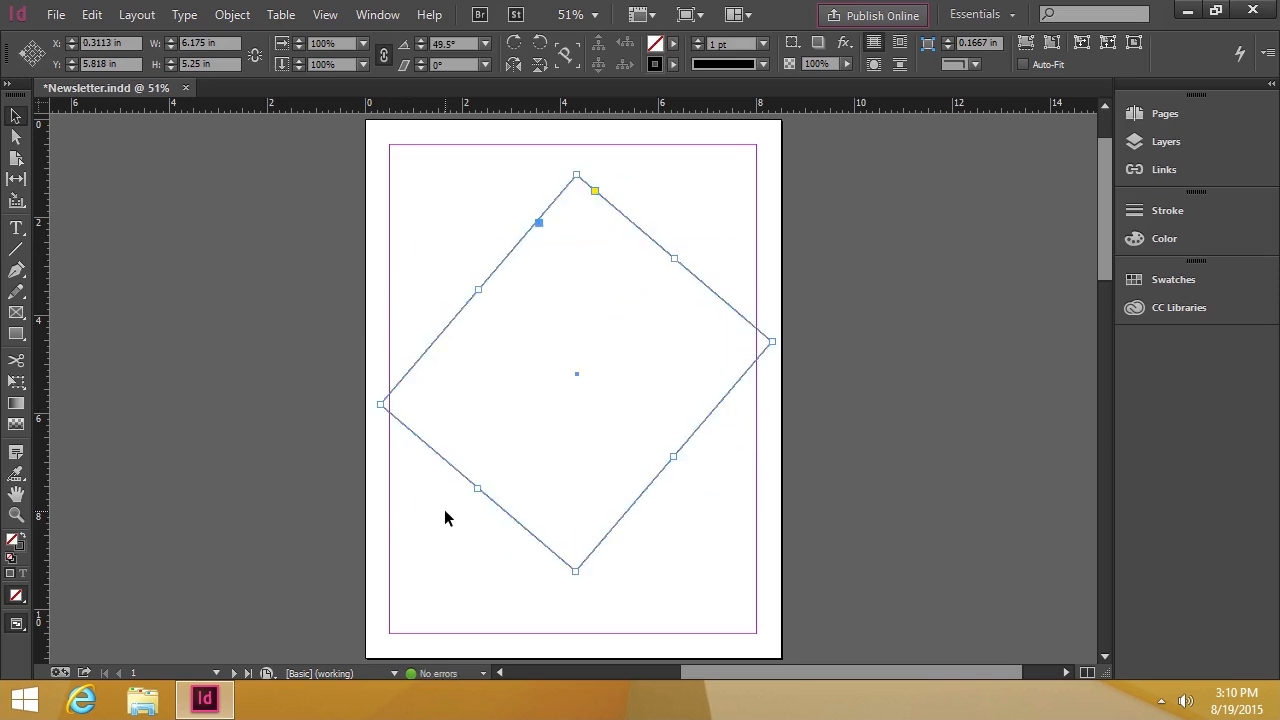
{"action": "key", "text": "ctrl+z"}
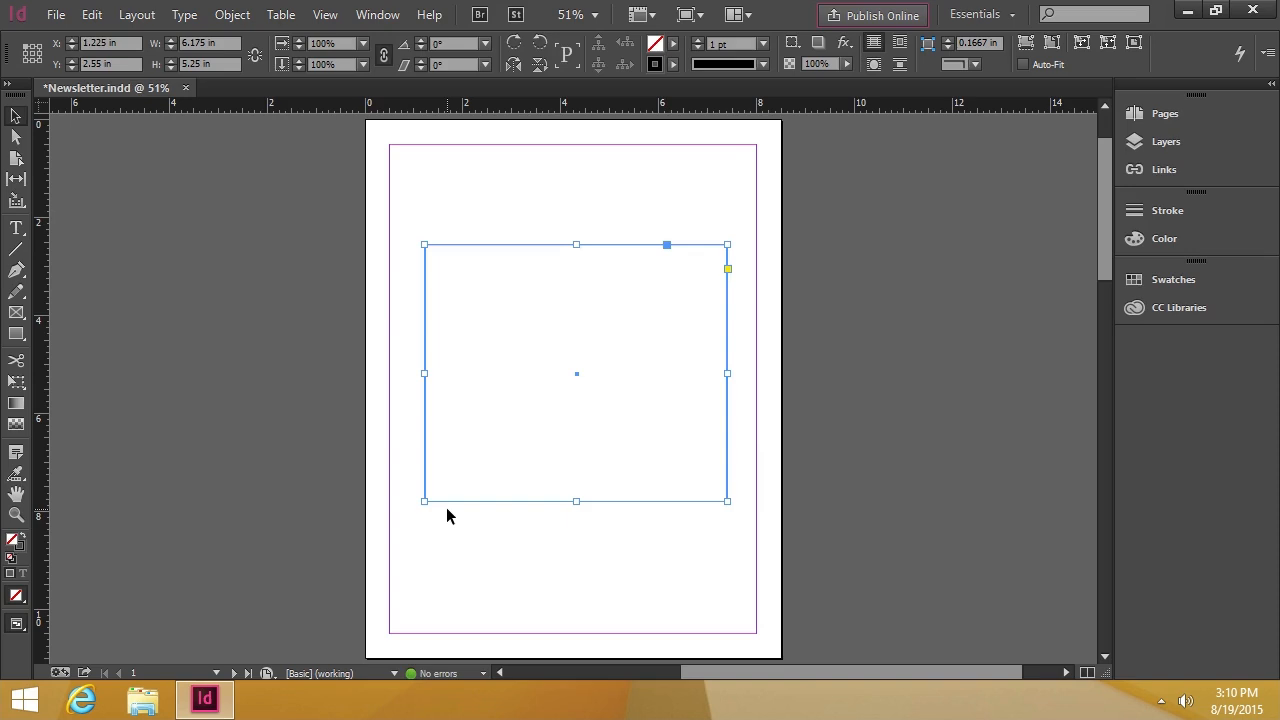
{"action": "left_click_drag", "start_coordinate": [466, 271], "coordinate": [485, 232]}
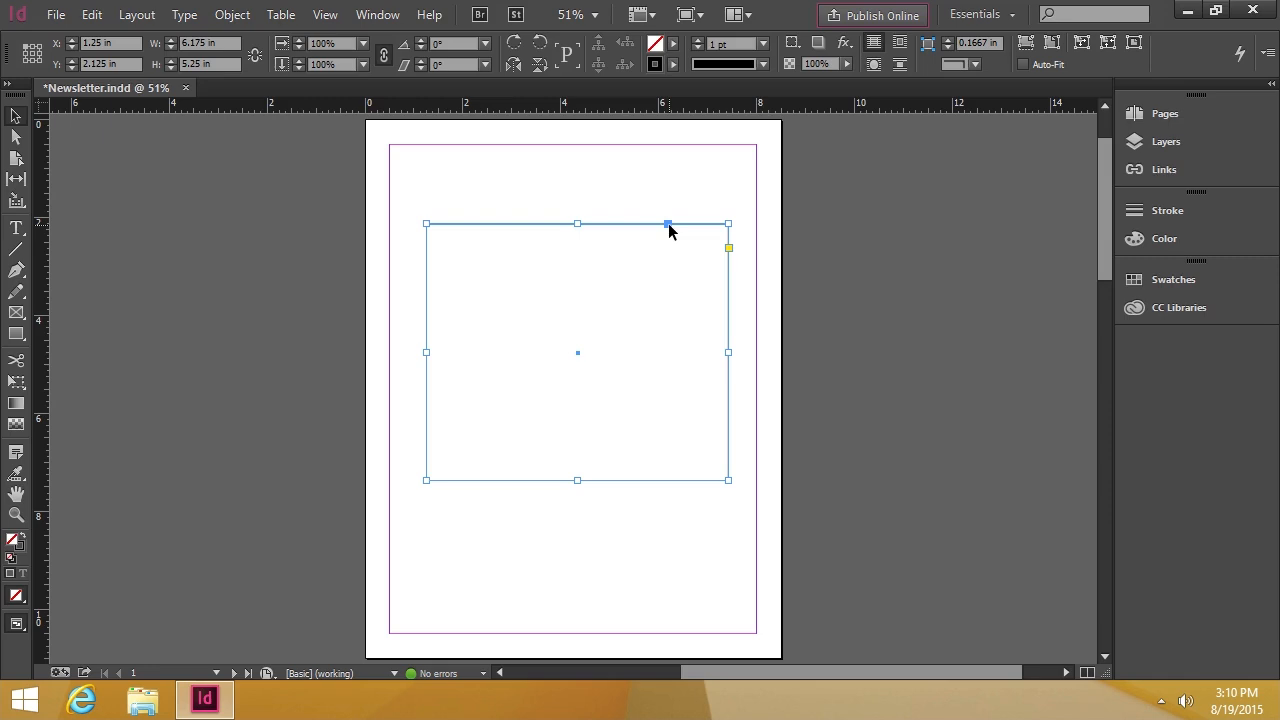
Step: Try rounding all four corners of the rectangle to a radius of about 1.85 in and undo the rounding
{"action": "left_click", "coordinate": [730, 250]}
{"action": "left_click_drag", "start_coordinate": [425, 228], "coordinate": [475, 227]}
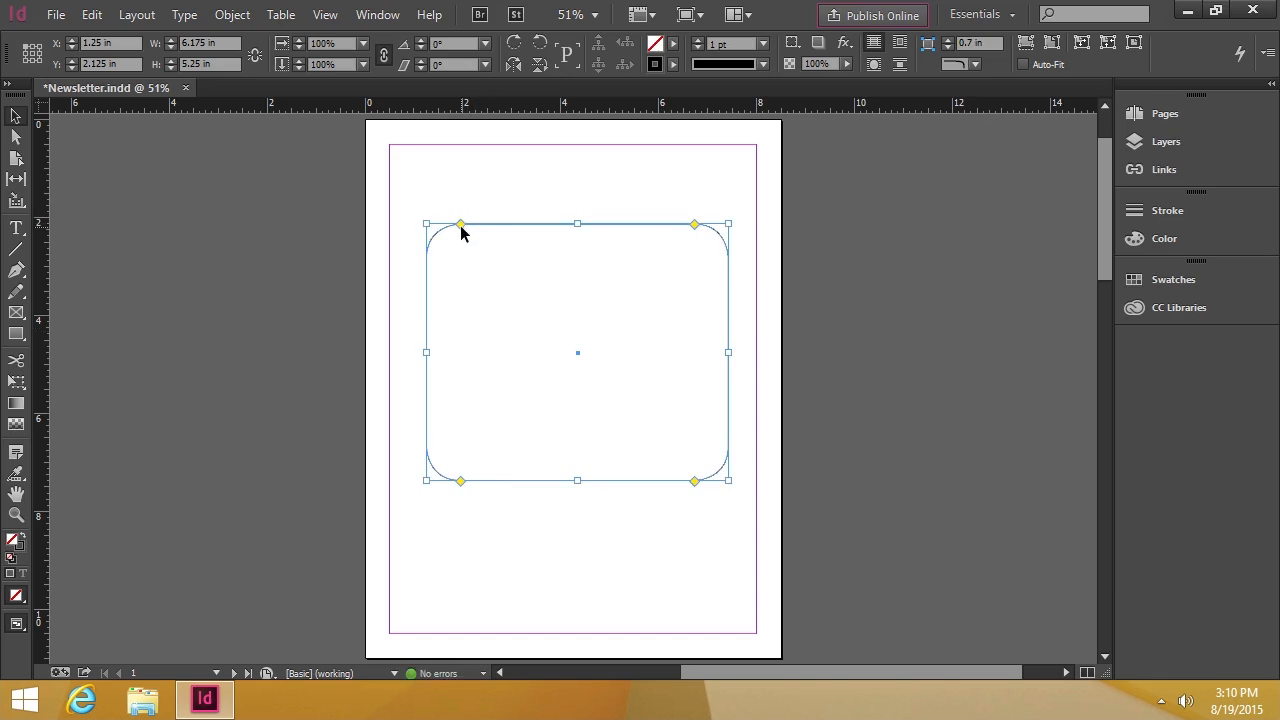
{"action": "left_click_drag", "start_coordinate": [462, 227], "coordinate": [527, 231]}
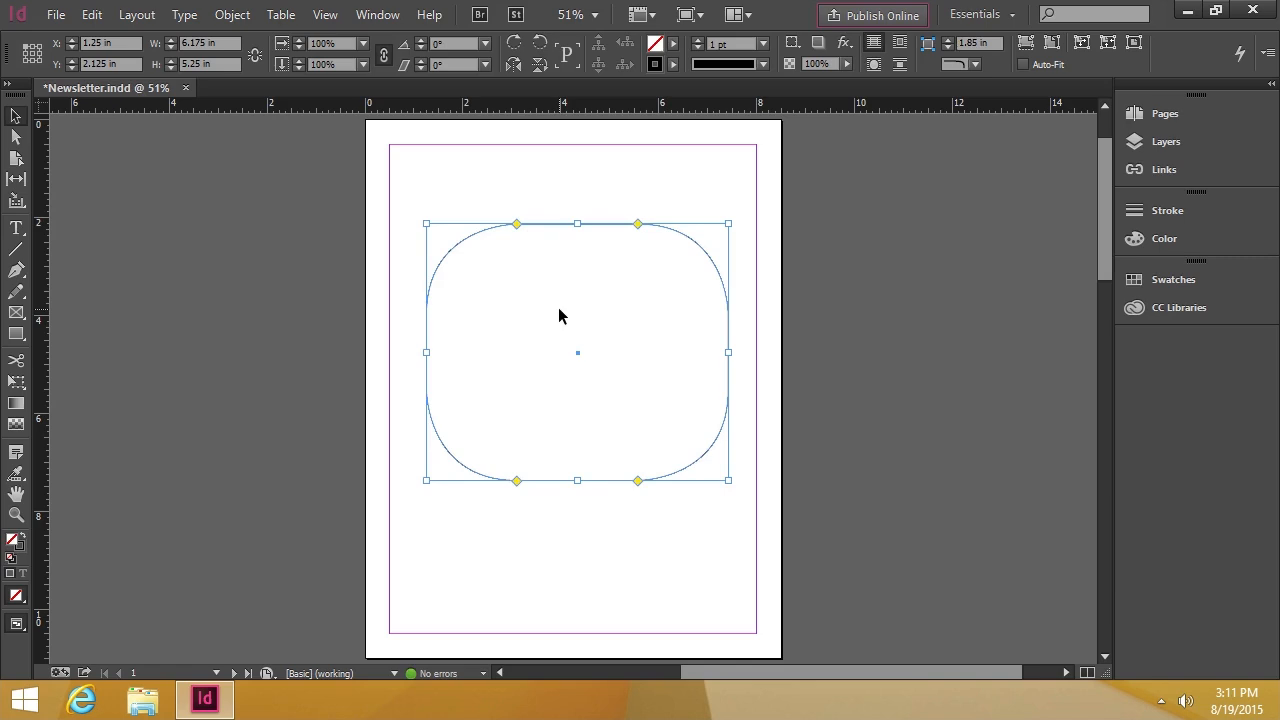
{"action": "key", "text": "ctrl+z"}
{"action": "key", "text": "ctrl+z"}
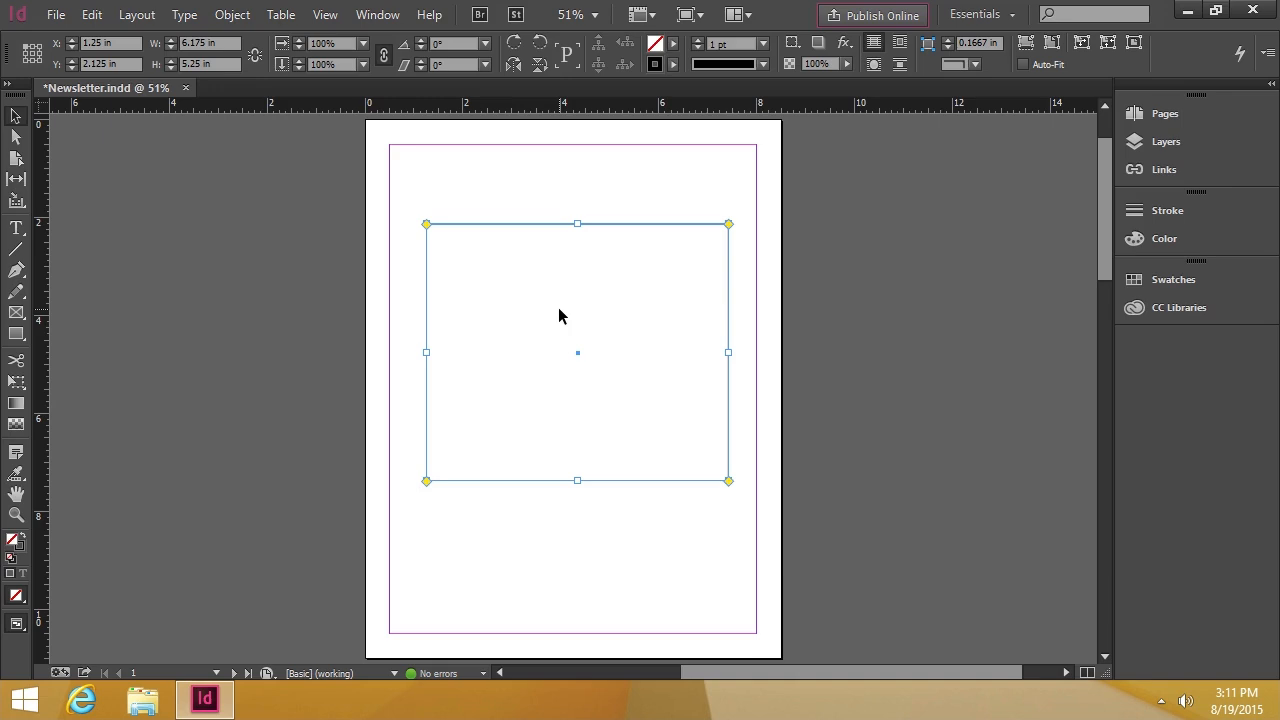
Step: With Direct Selection, shift the rectangle to about X 1.02, Y 1.57 in and pull its upper-left anchor point inward to about X 2.825, Y 3.175 in
{"action": "left_click", "coordinate": [16, 137]}
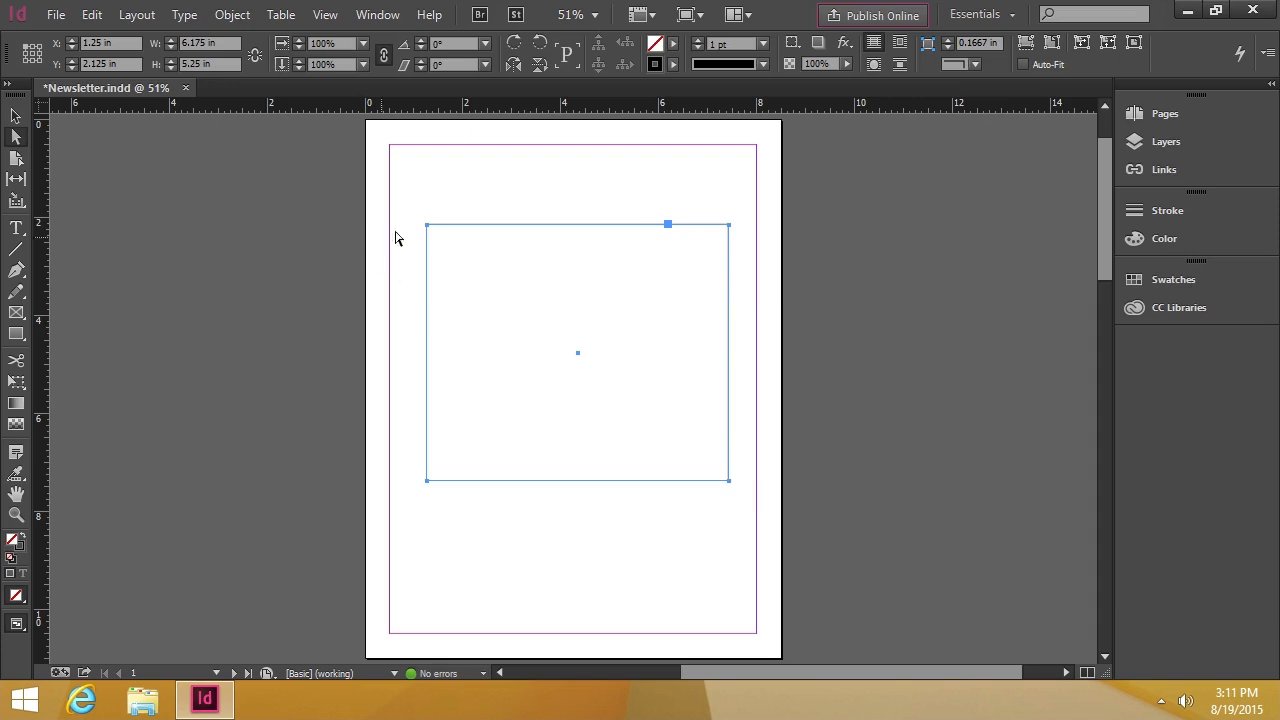
{"action": "left_click_drag", "start_coordinate": [430, 231], "coordinate": [417, 204]}
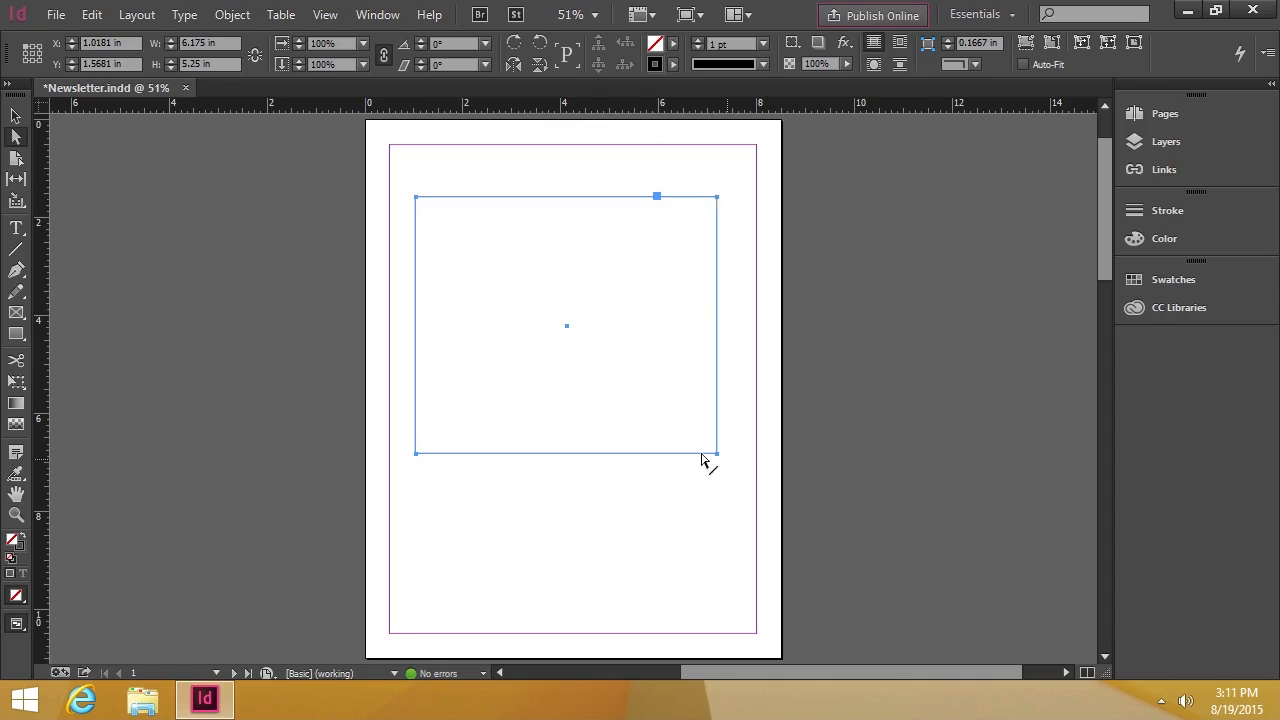
{"action": "left_click", "coordinate": [416, 197]}
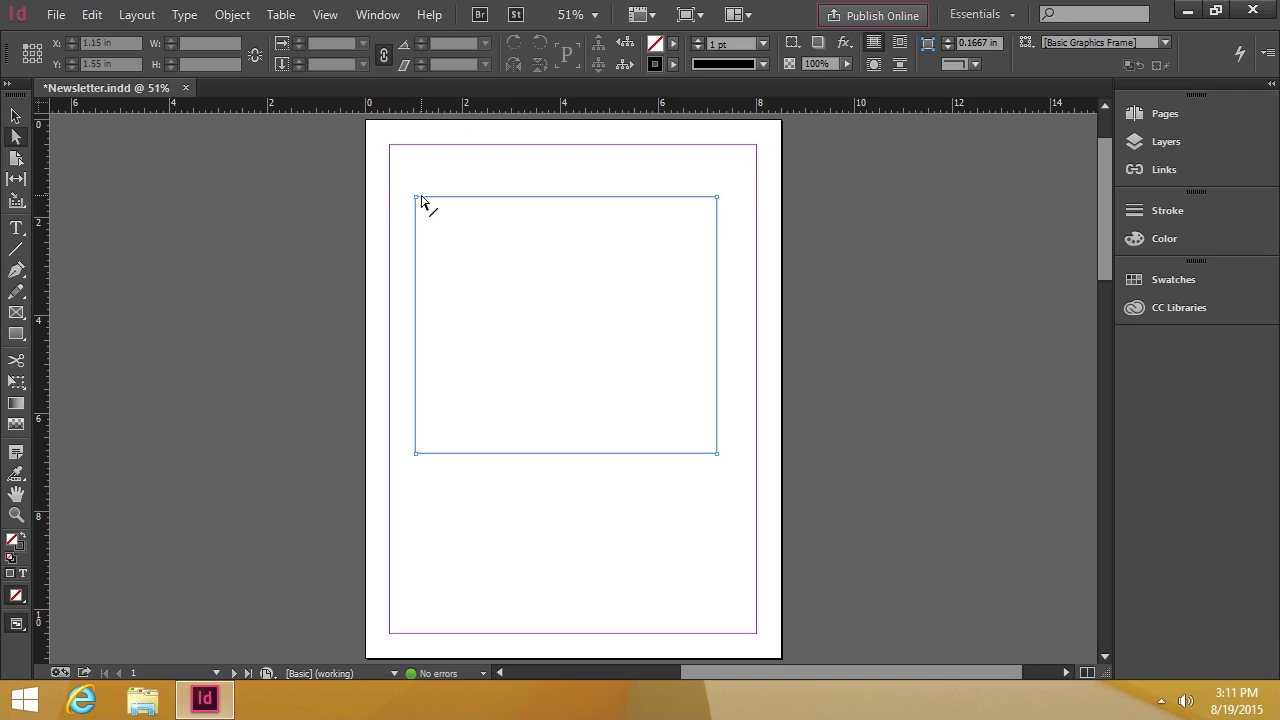
{"action": "left_click", "coordinate": [419, 203]}
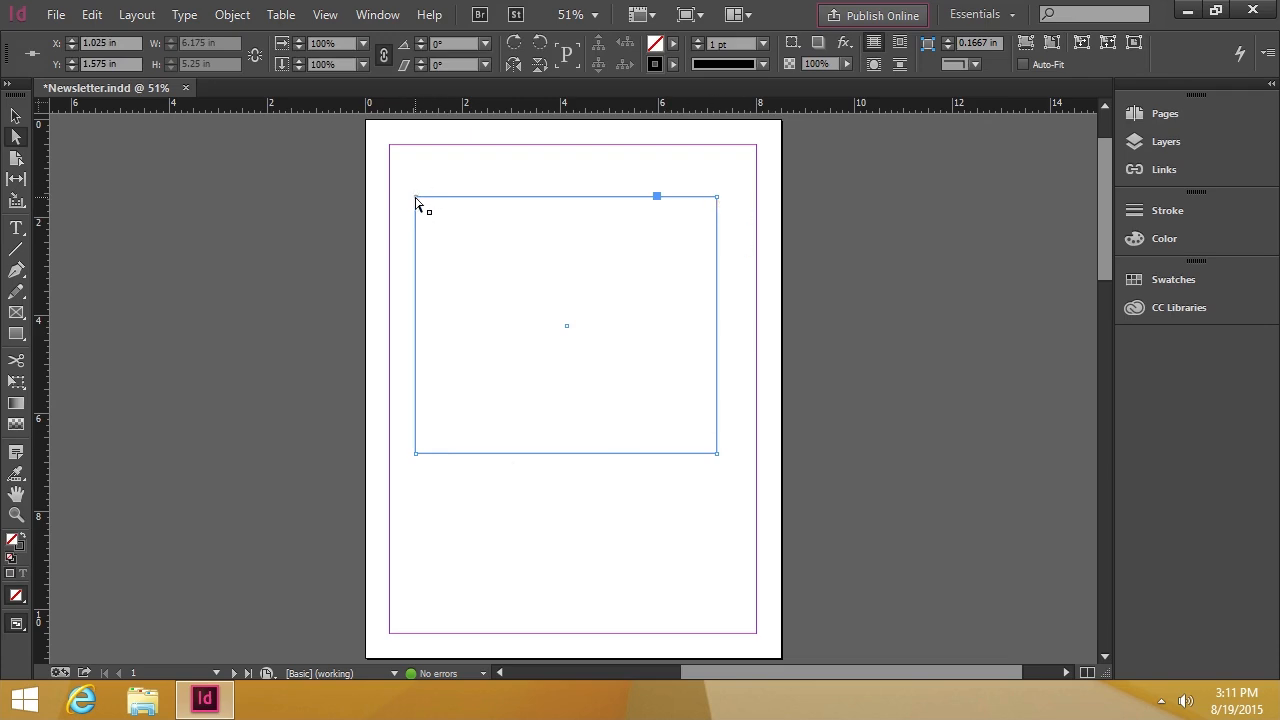
{"action": "left_click_drag", "start_coordinate": [421, 205], "coordinate": [508, 280]}
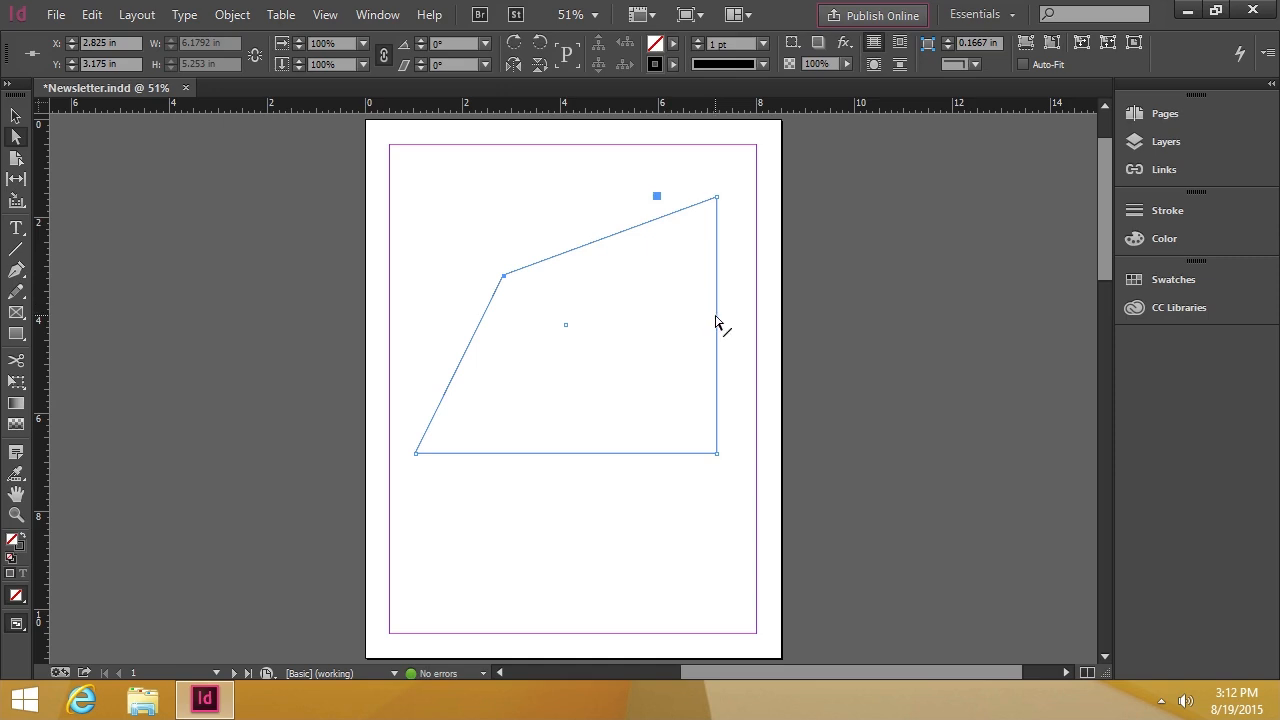
Step: Reshape the frame by moving its right and bottom edges down, its top edge up, and its top and lower-right anchor points slightly right
{"action": "left_click_drag", "start_coordinate": [716, 322], "coordinate": [702, 415]}
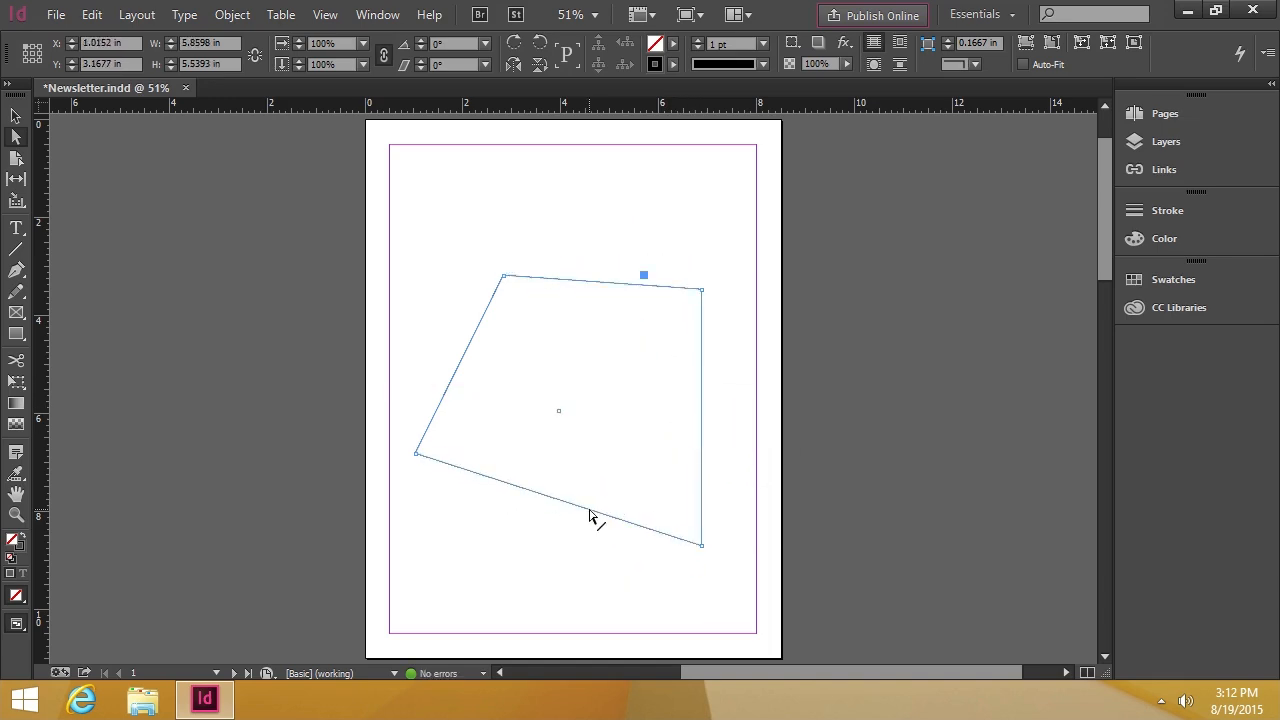
{"action": "left_click_drag", "start_coordinate": [590, 516], "coordinate": [612, 583]}
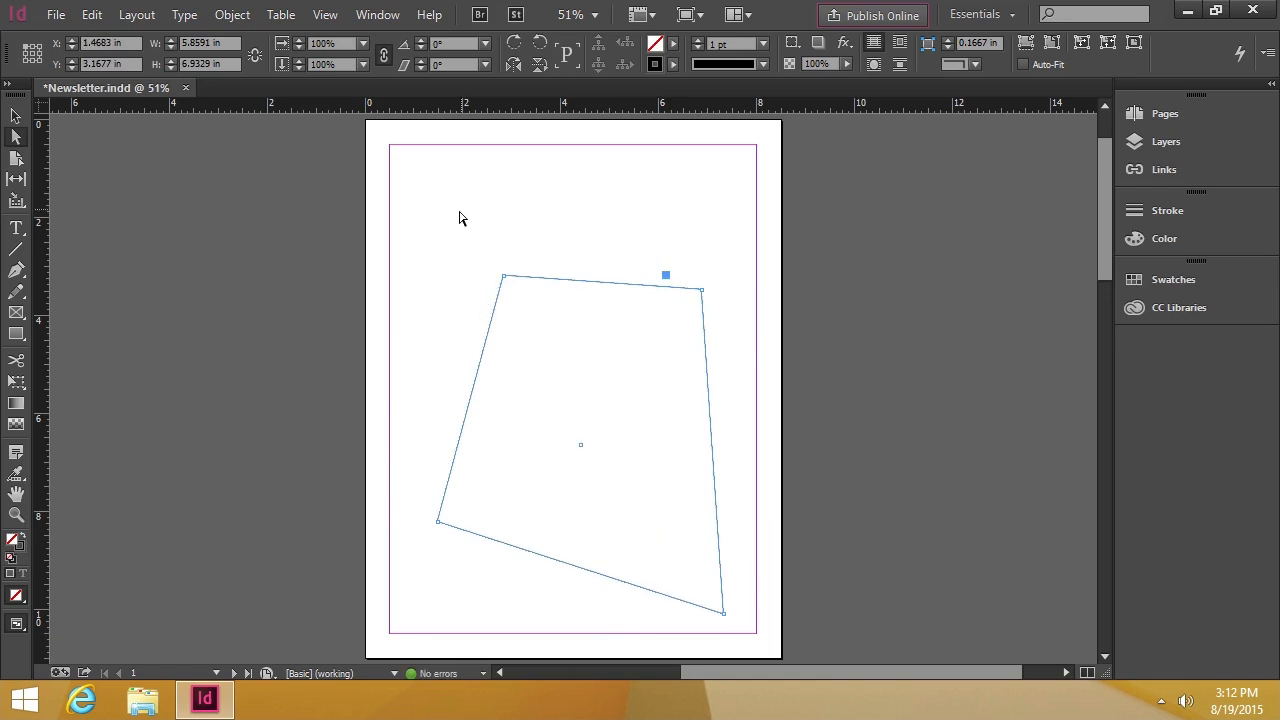
{"action": "left_click_drag", "start_coordinate": [460, 212], "coordinate": [623, 196]}
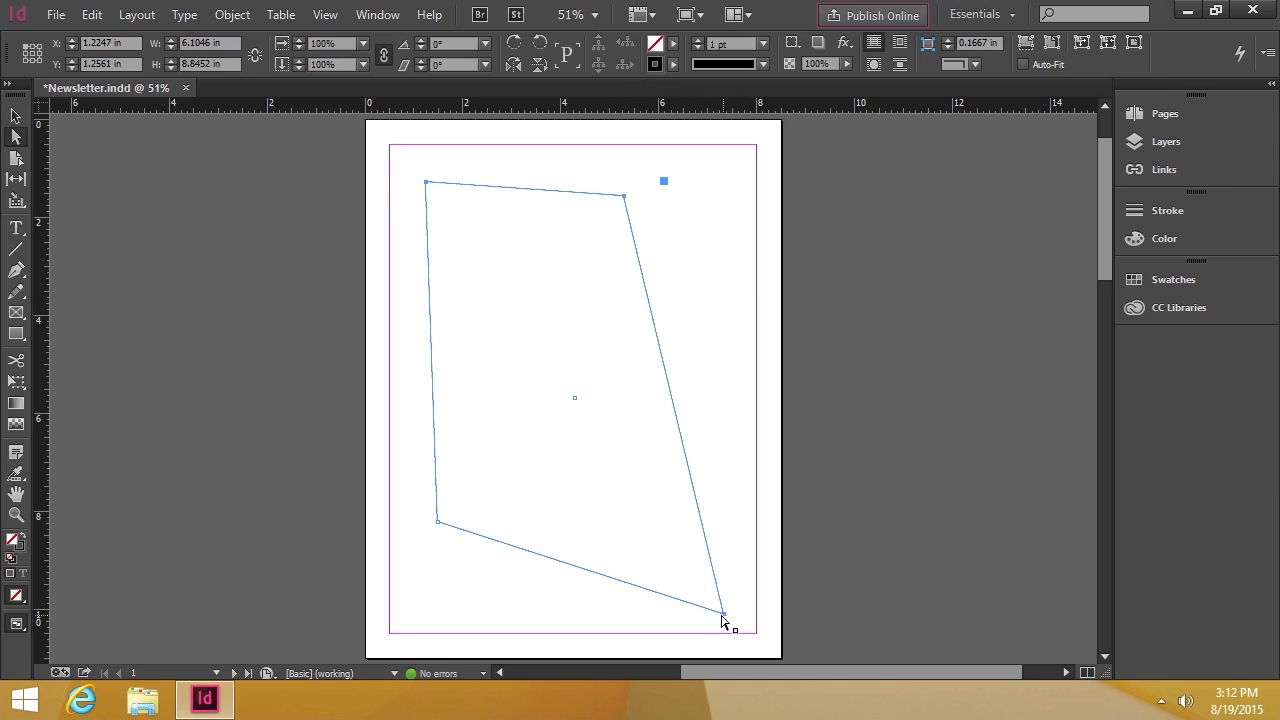
{"action": "left_click_drag", "start_coordinate": [726, 614], "coordinate": [746, 584]}
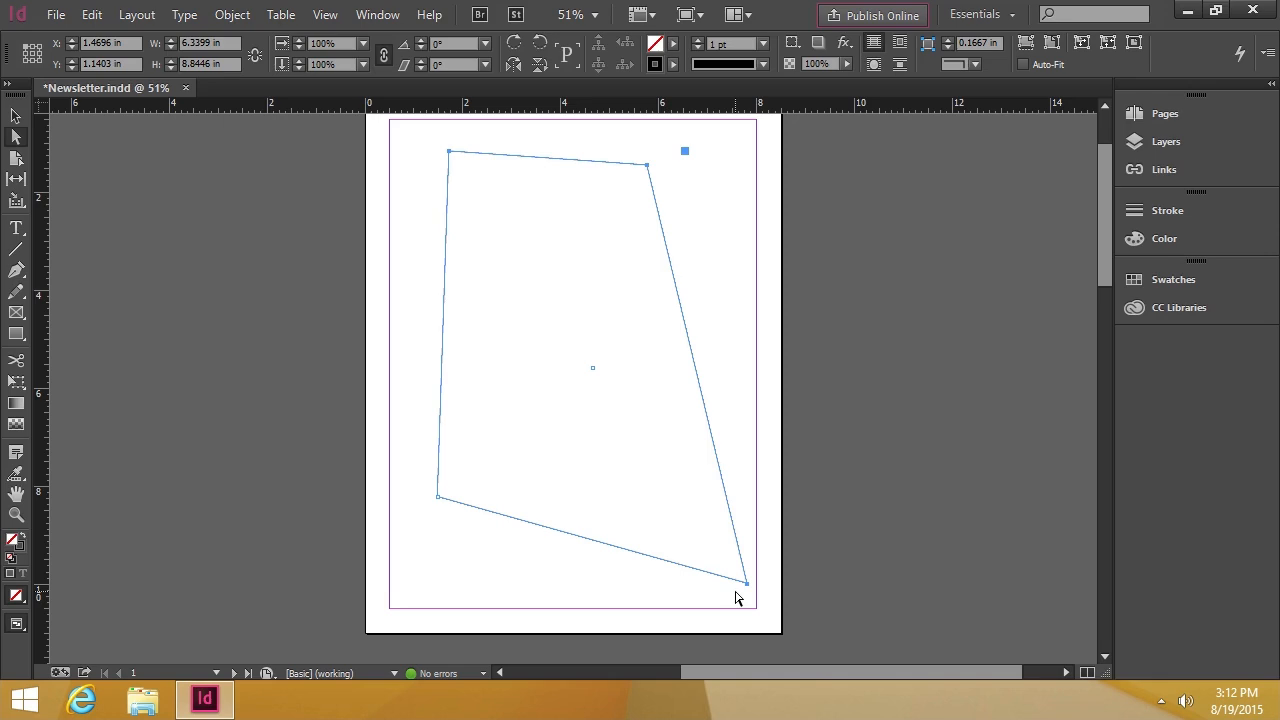
Step: Move the whole quadrilateral slightly up and left to about X 1.27 in, Y 0.79 in with Direct Selection
{"action": "left_click", "coordinate": [14, 140]}
{"action": "mouse_move", "coordinate": [683, 320]}
{"action": "left_mouse_down"}
{"action": "mouse_move", "coordinate": [651, 371]}
{"action": "mouse_move", "coordinate": [641, 323]}
{"action": "mouse_move", "coordinate": [680, 303]}
{"action": "left_mouse_up"}
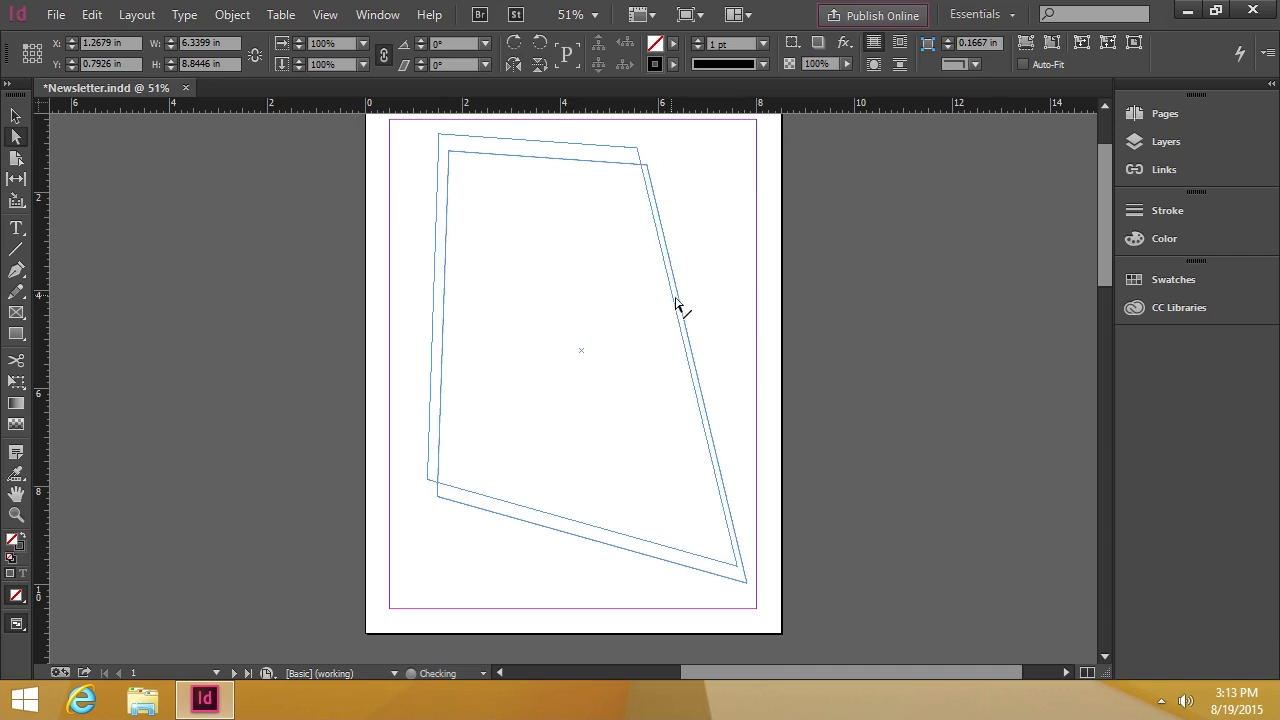
Step: Duplicate only the quadrilateral's bottom edge as a separate line about 6.57 in long, placed just below the shape
{"action": "scroll", "coordinate": [938, 308], "scroll_direction": "up", "scroll_amount": 3}
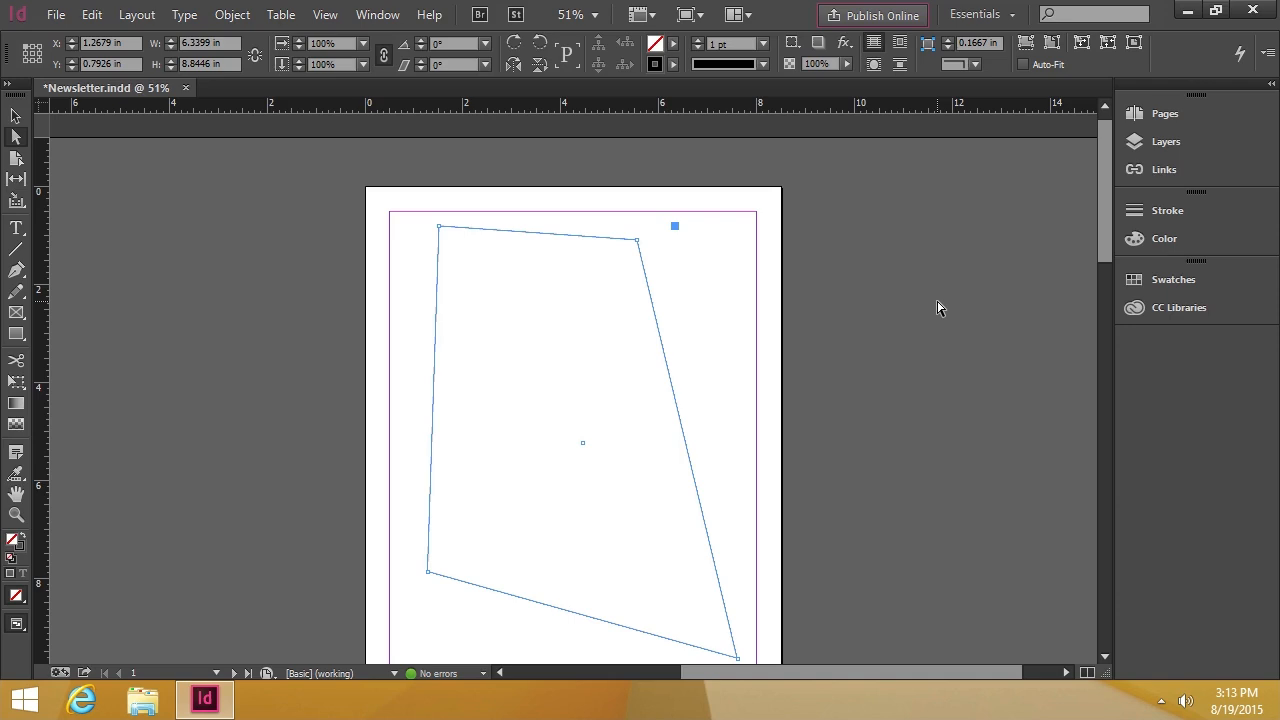
{"action": "scroll", "coordinate": [939, 308], "scroll_direction": "down", "scroll_amount": 1}
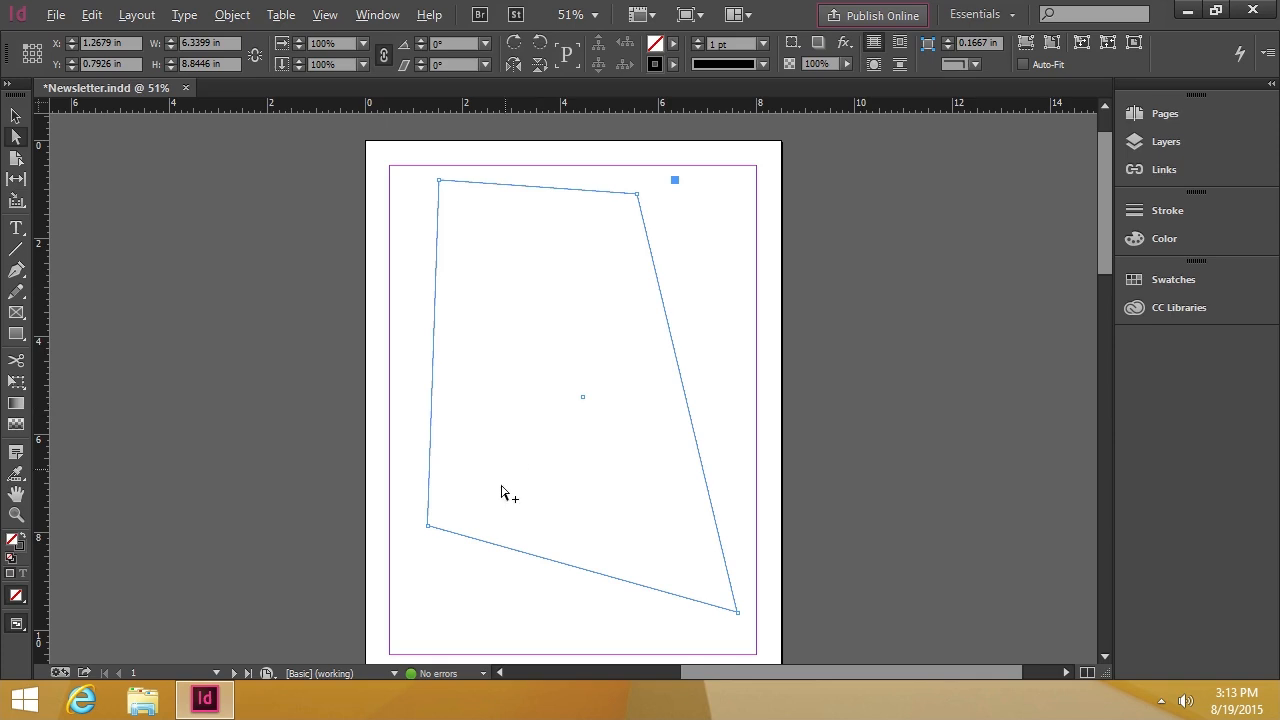
{"action": "left_click_drag", "start_coordinate": [481, 545], "coordinate": [510, 588]}
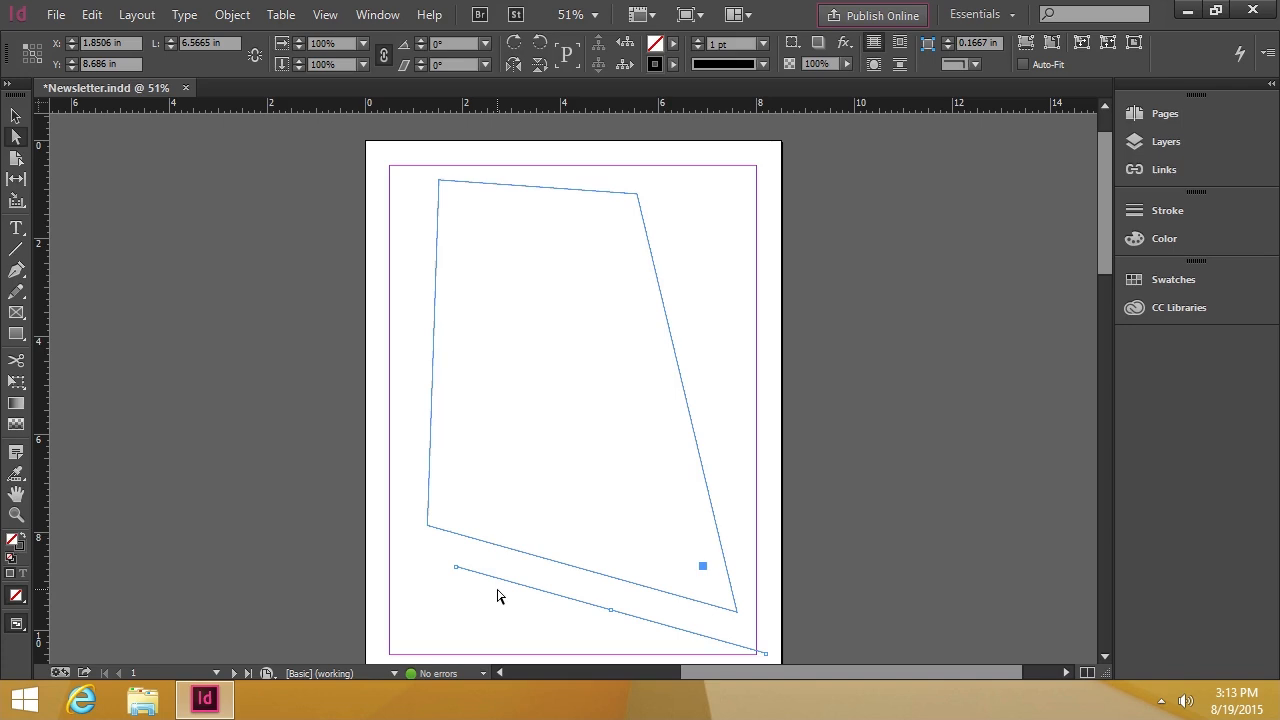
Step: Duplicate the whole quadrilateral with the Selection tool, placing the copy slightly to the right at about X 2 in, Y 0.875 in
{"action": "left_click", "coordinate": [15, 116]}
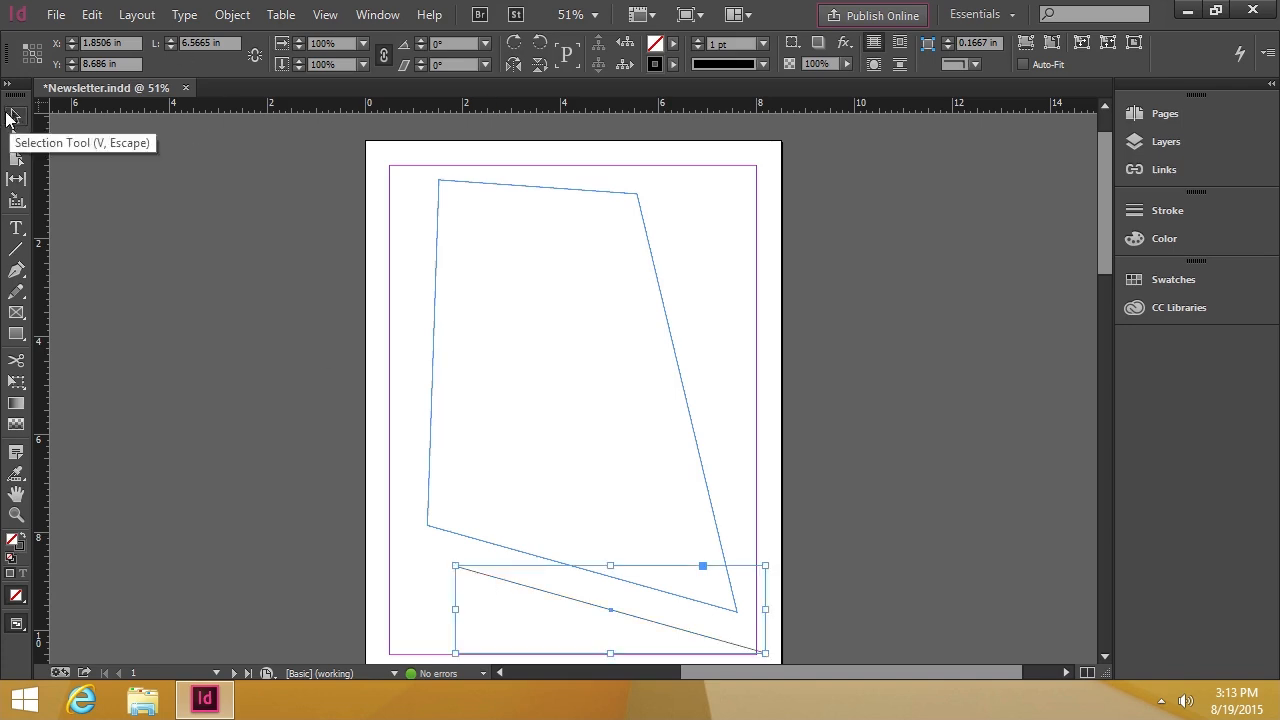
{"action": "left_click", "coordinate": [673, 351]}
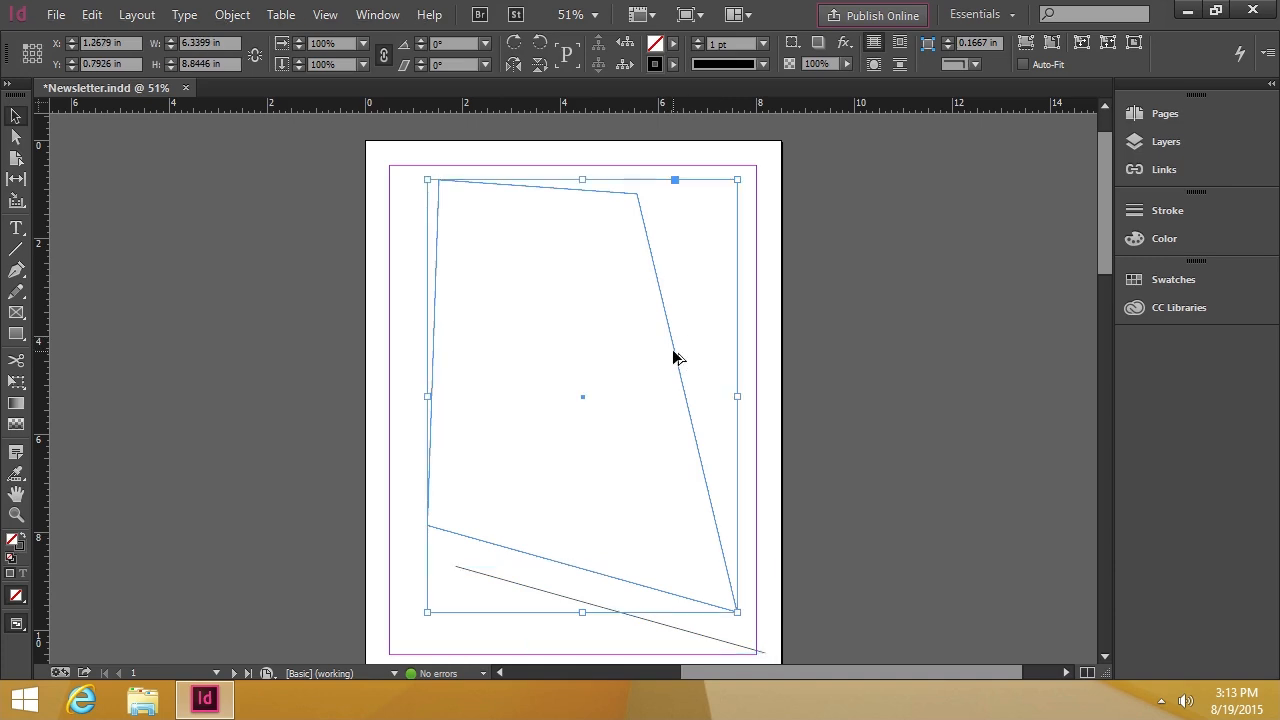
{"action": "left_click_drag", "start_coordinate": [673, 351], "coordinate": [709, 355]}
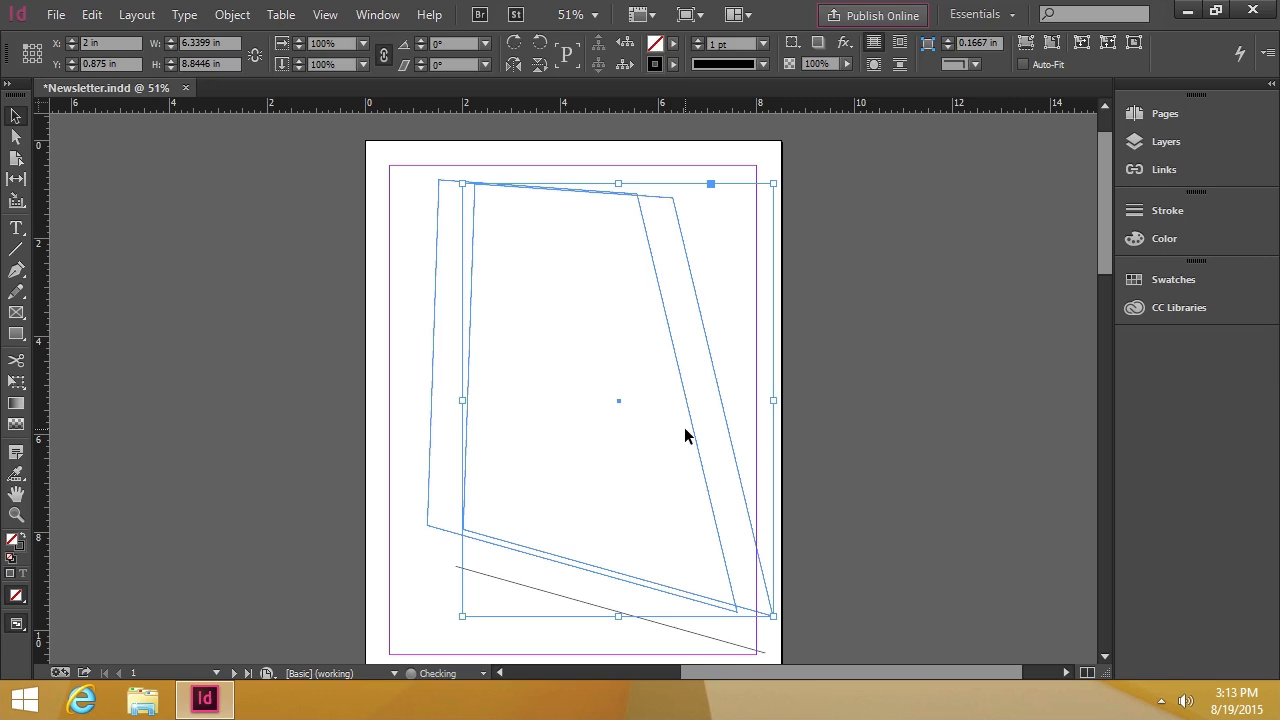